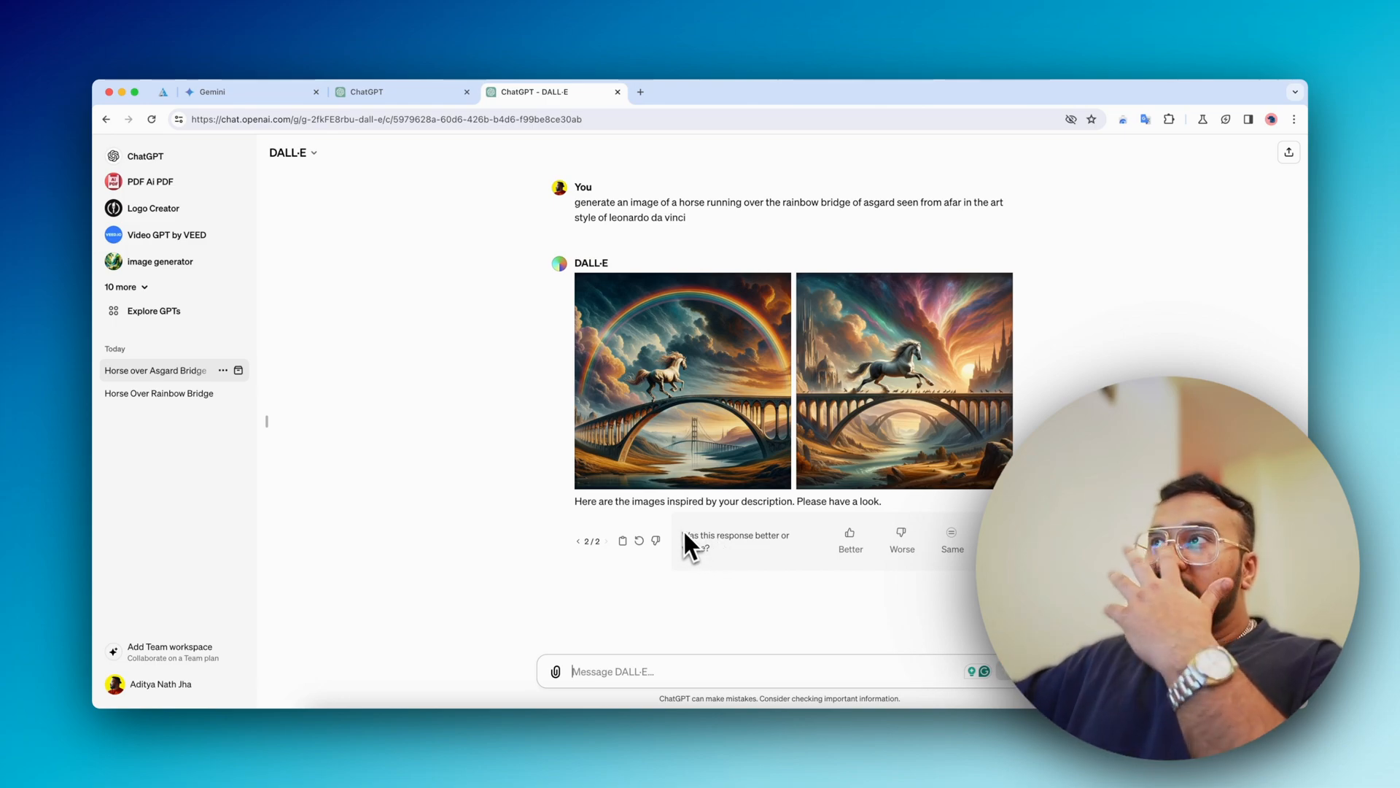
In Gemini Advanced, check the model options and enlarge the lower-left horse-on-rainbow-bridge painting.
left_click(235, 92)
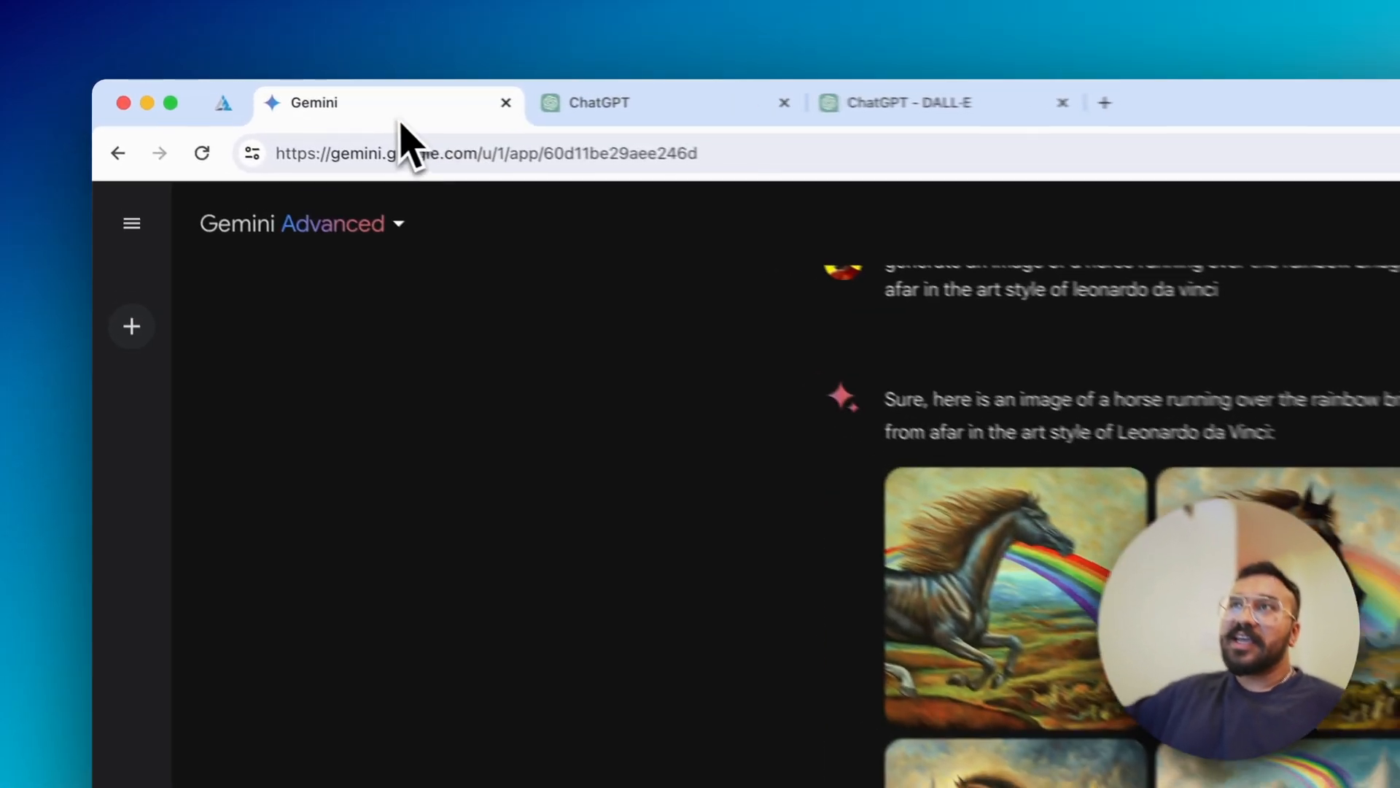
scroll(1023, 502, "up", 5)
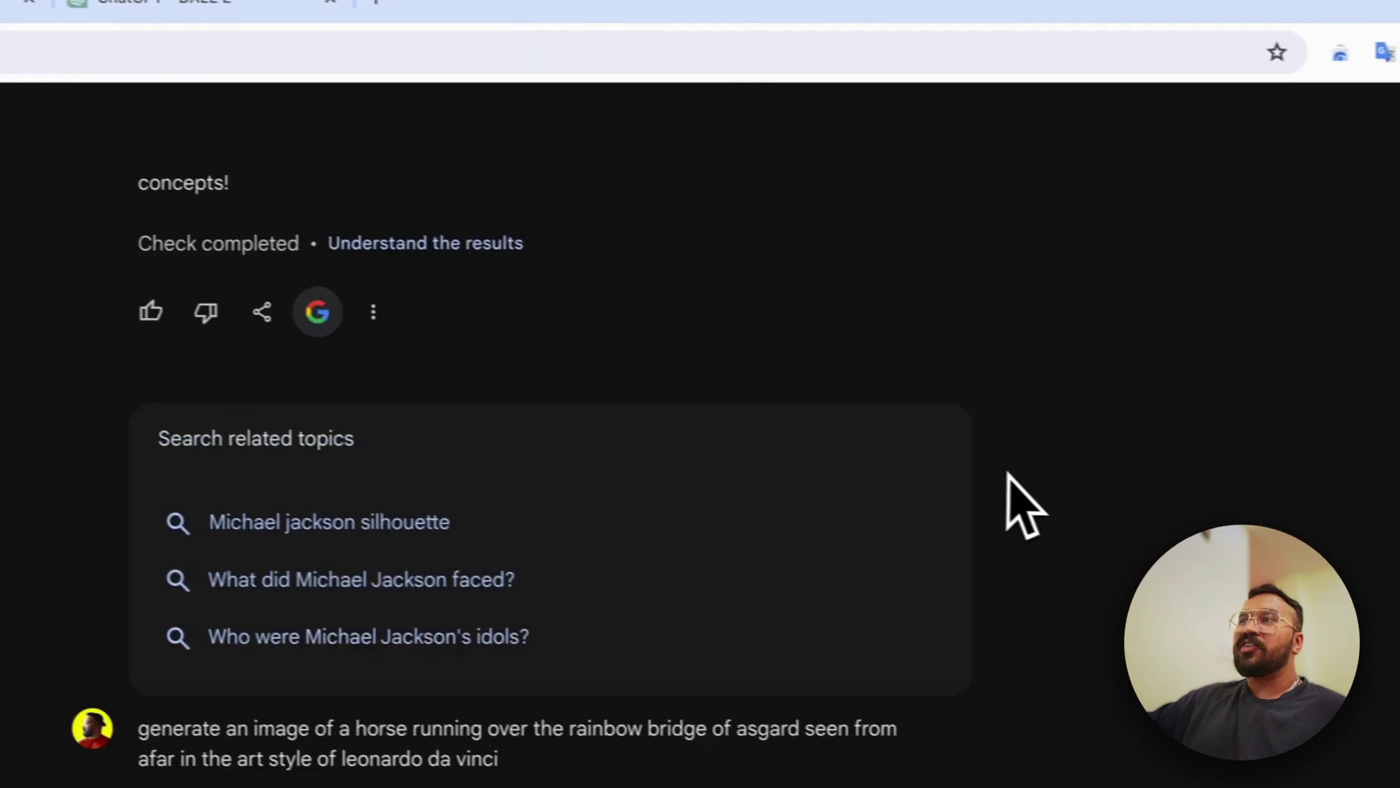
scroll(1024, 502, "down", 3)
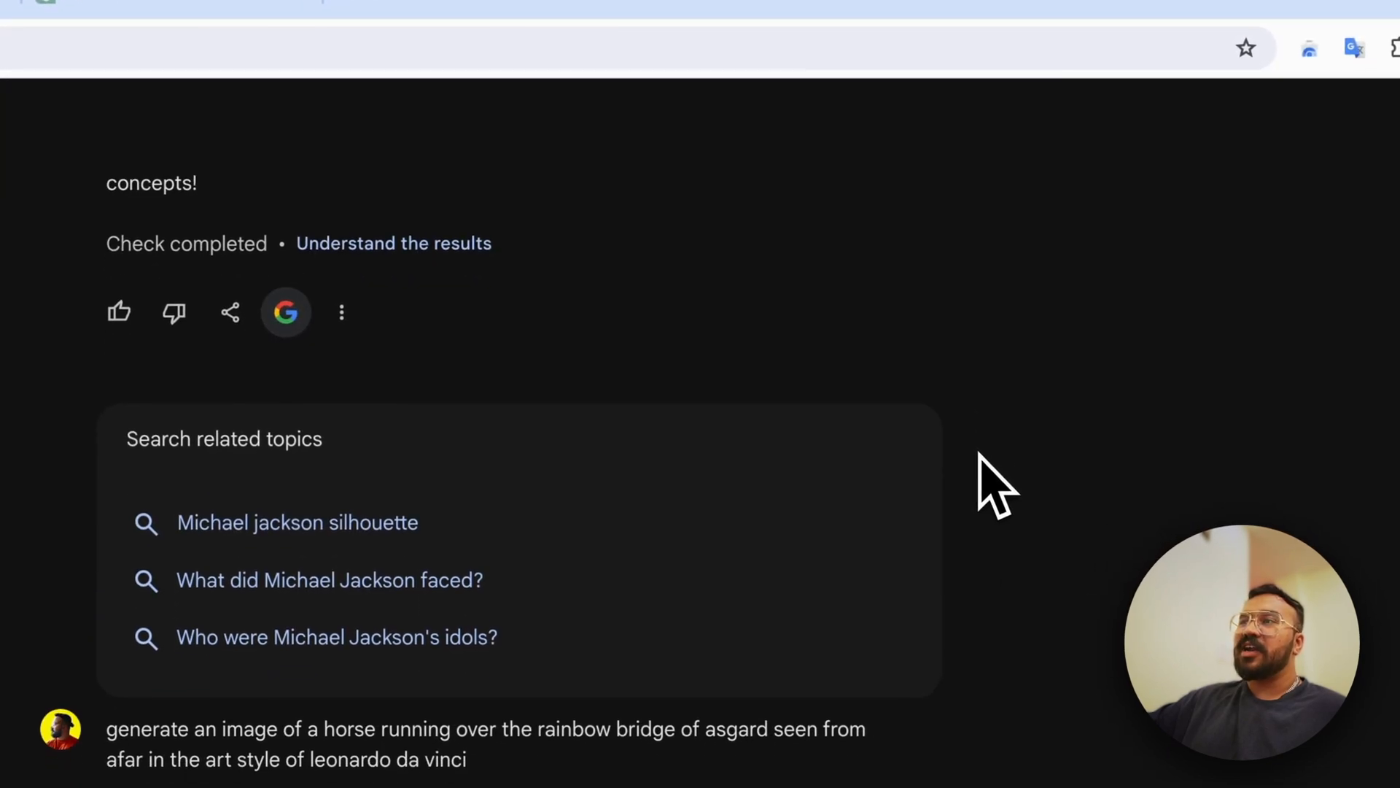
scroll(1023, 502, "down", 3)
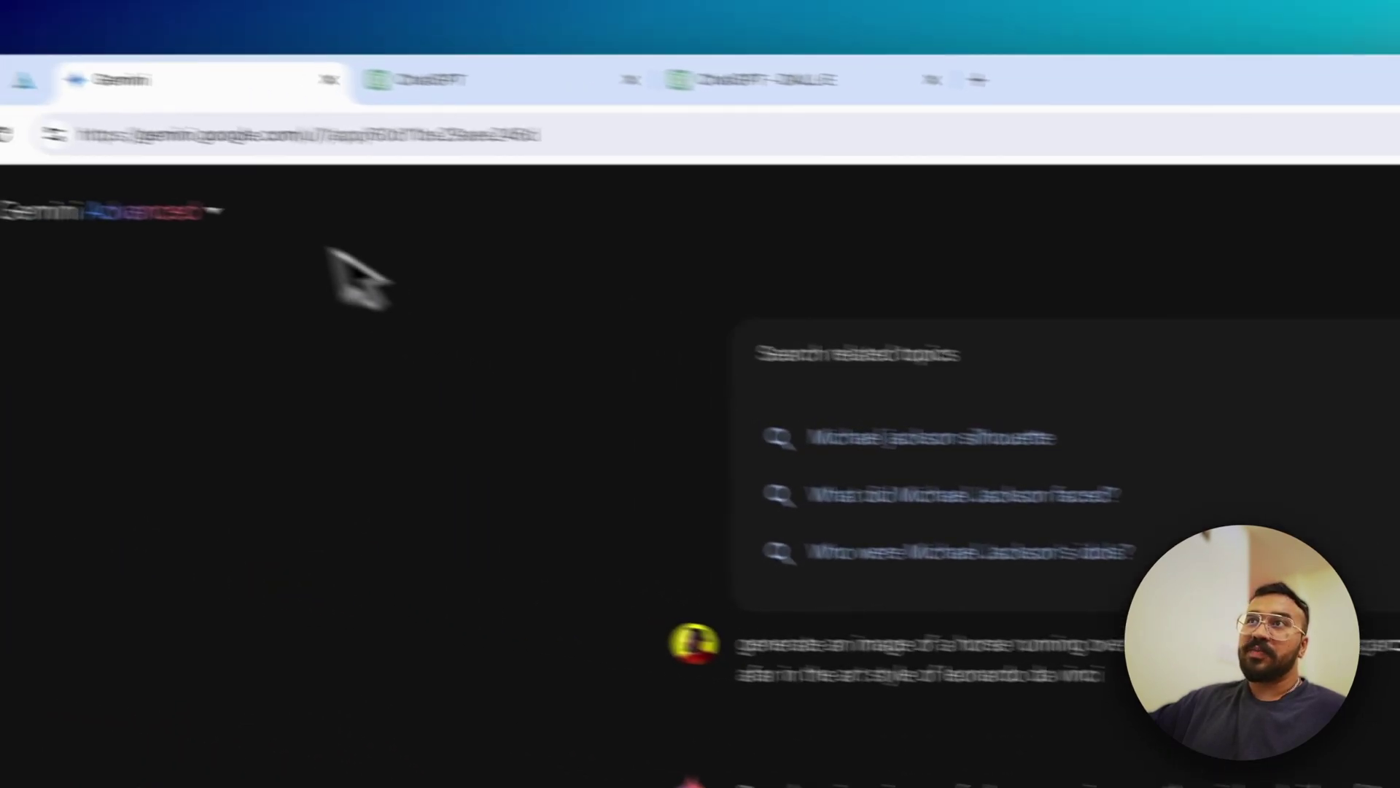
left_click(215, 211)
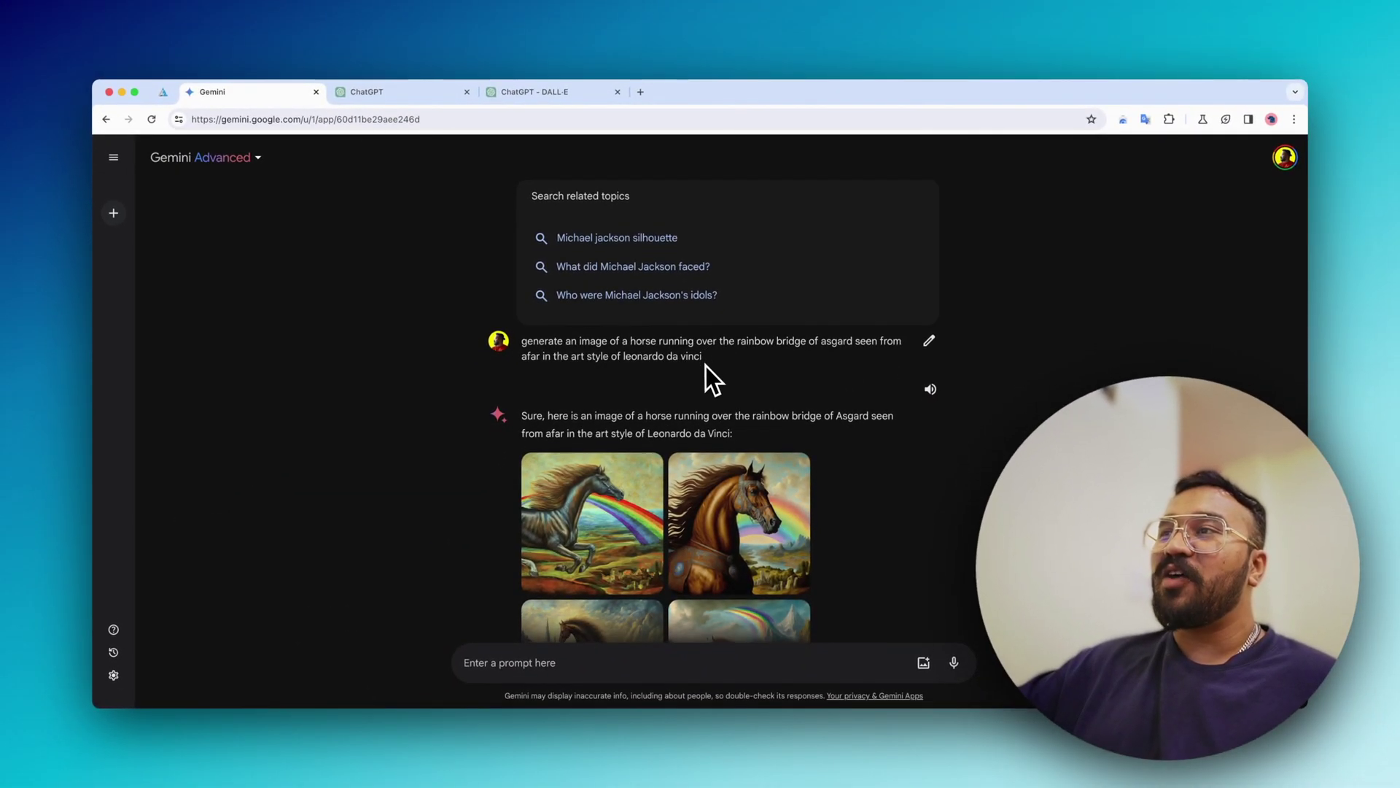
scroll(706, 364, "down", 2)
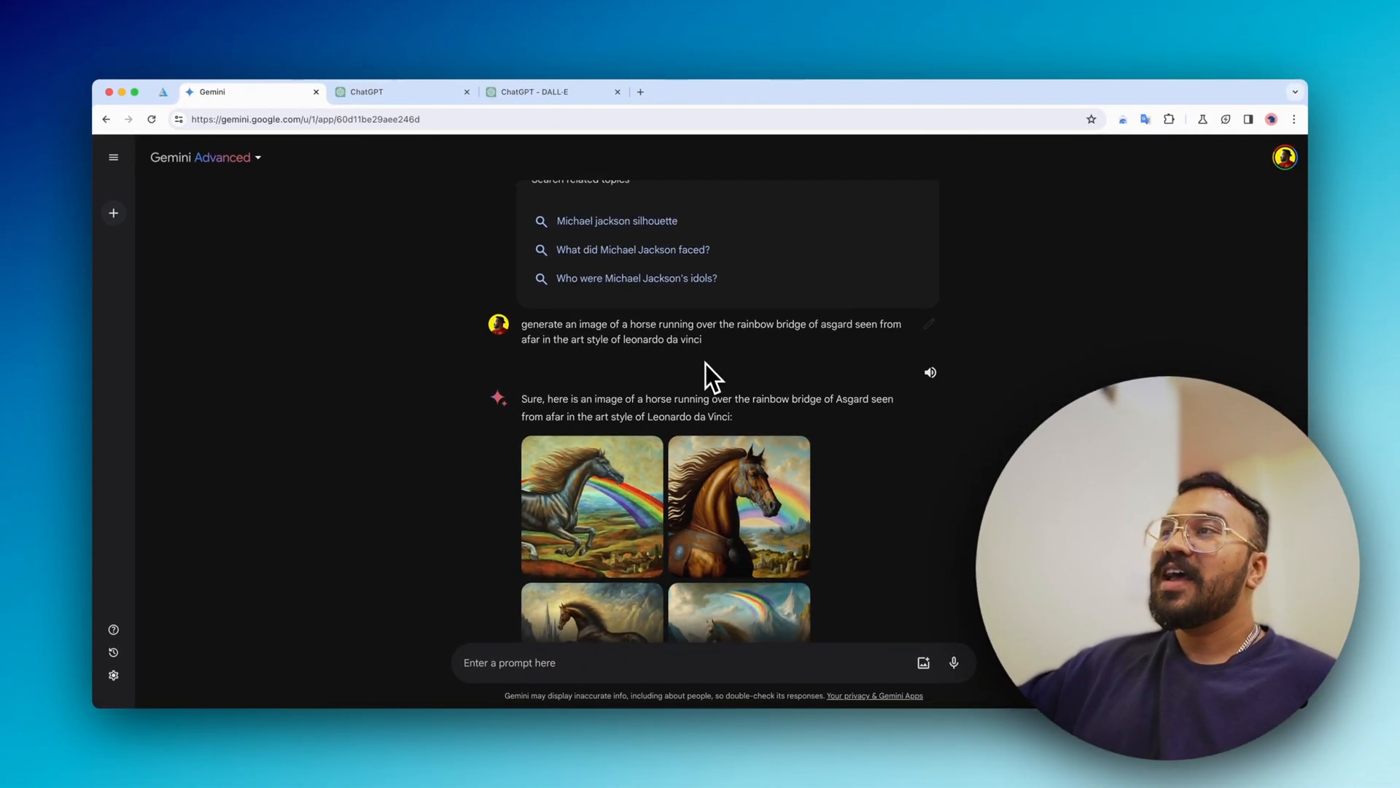
scroll(706, 362, "down", 3)
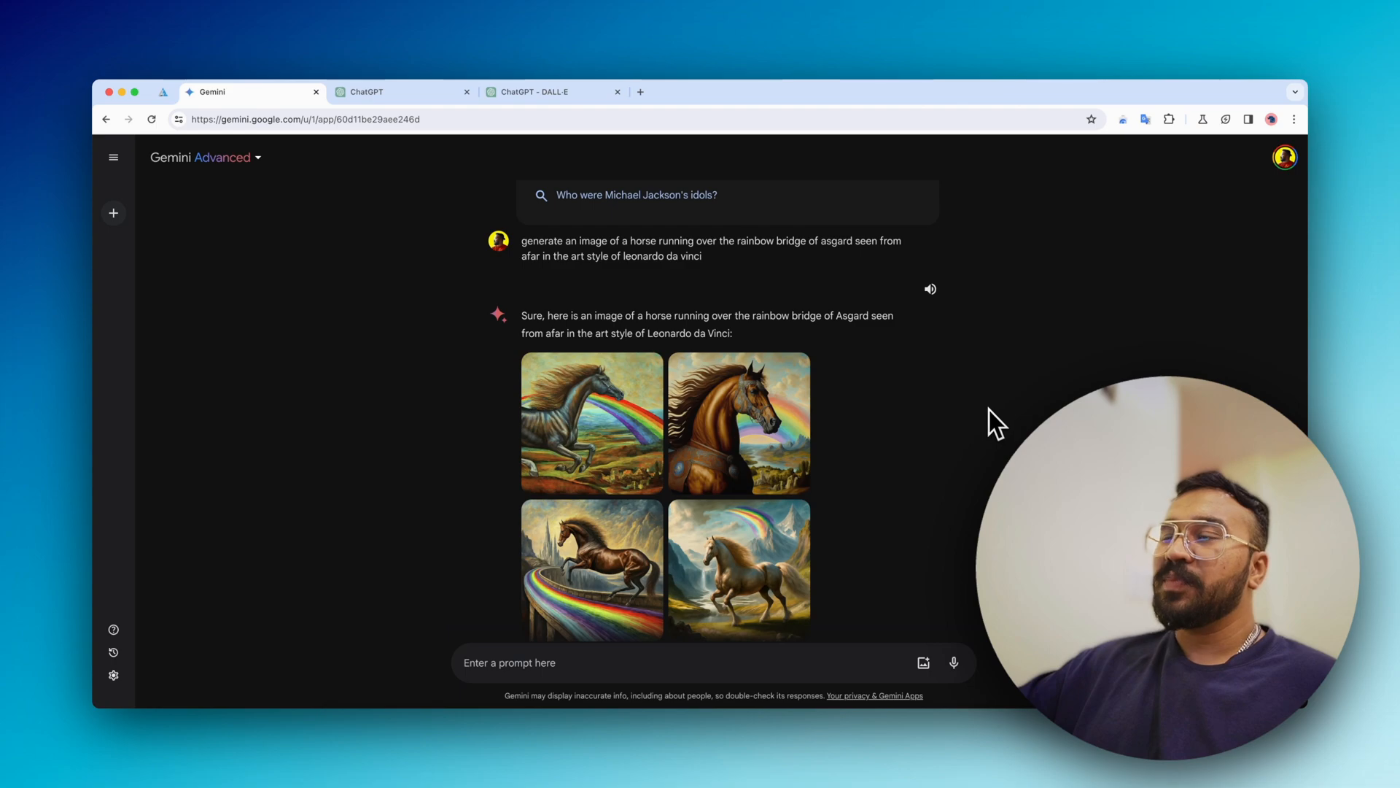
scroll(990, 411, "down", 2)
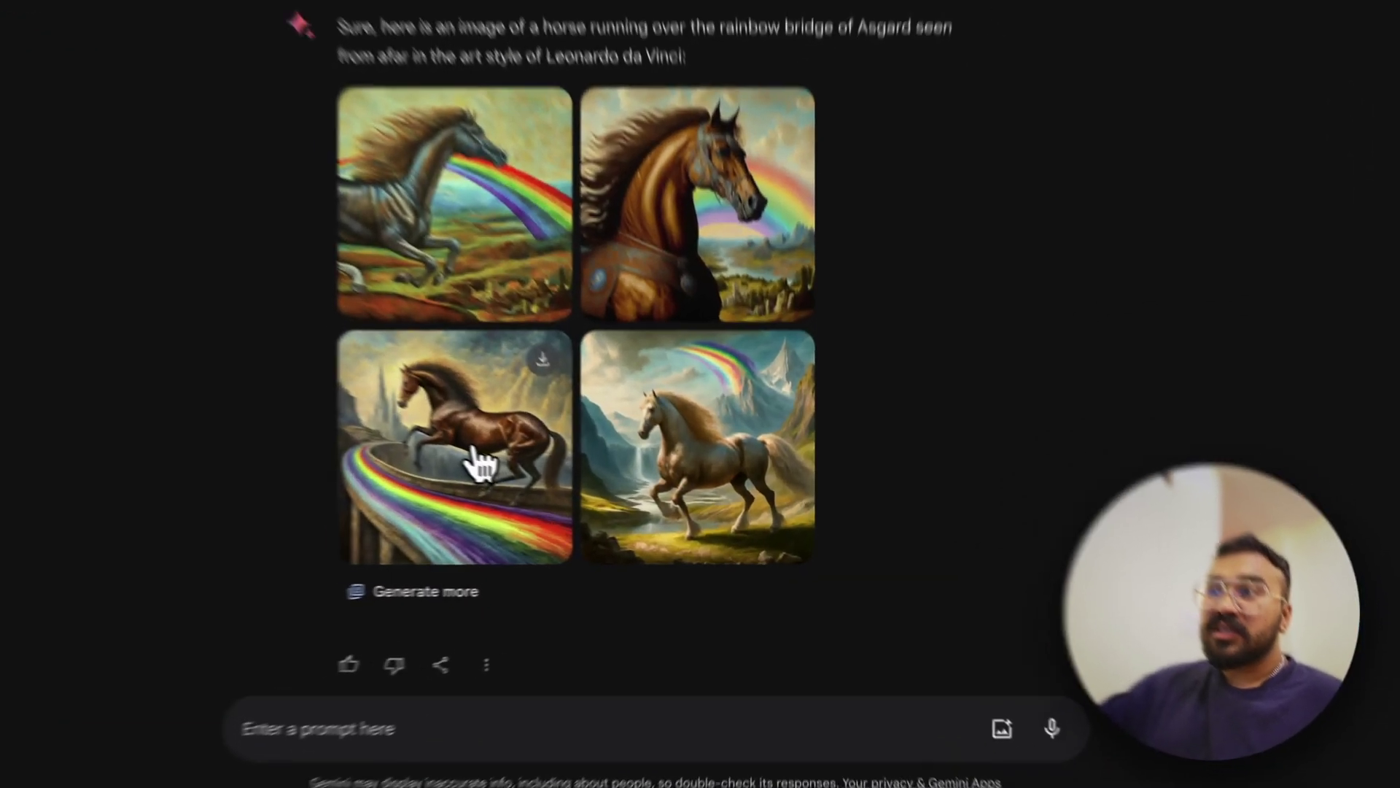
left_click(482, 465)
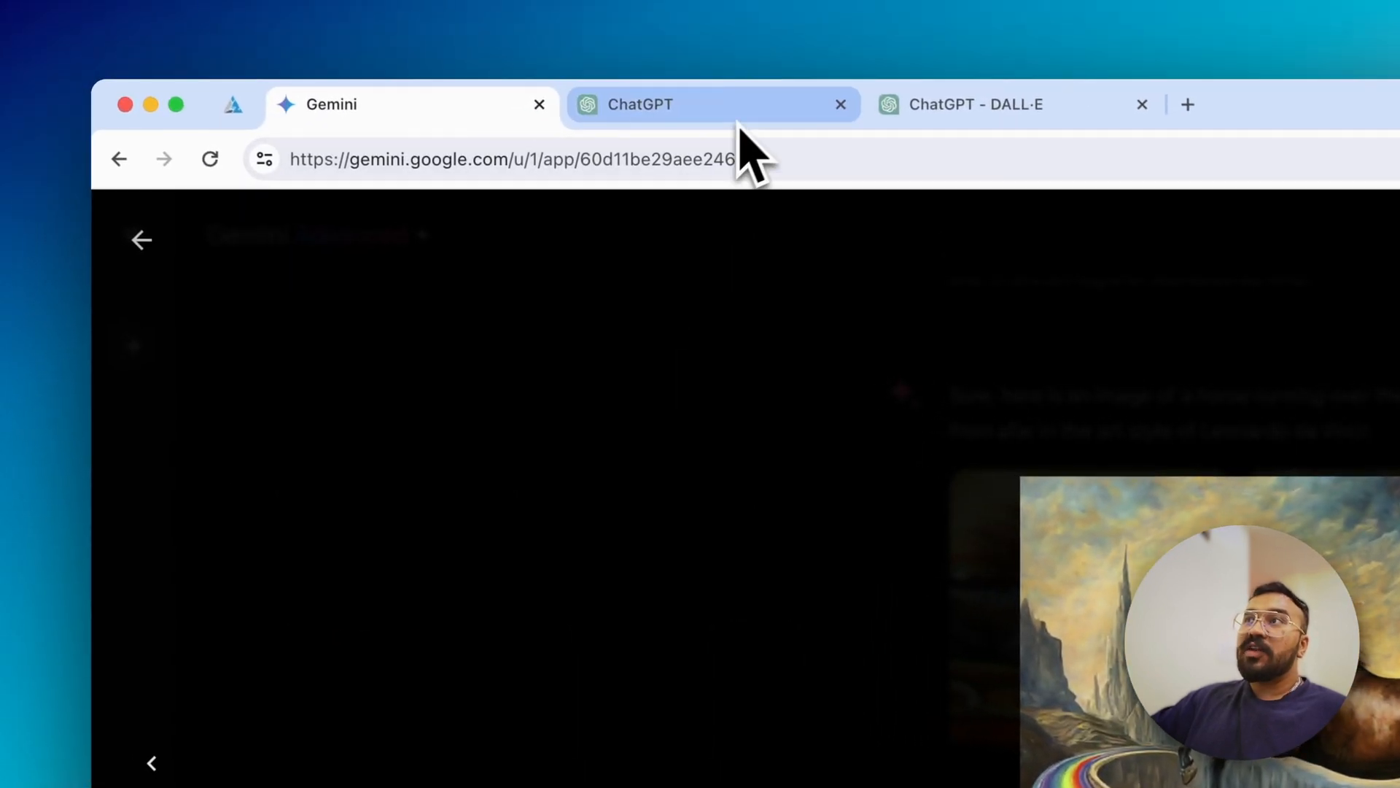
Return to the ChatGPT DALL·E conversation showing its two horse-and-bridge images.
left_click(966, 102)
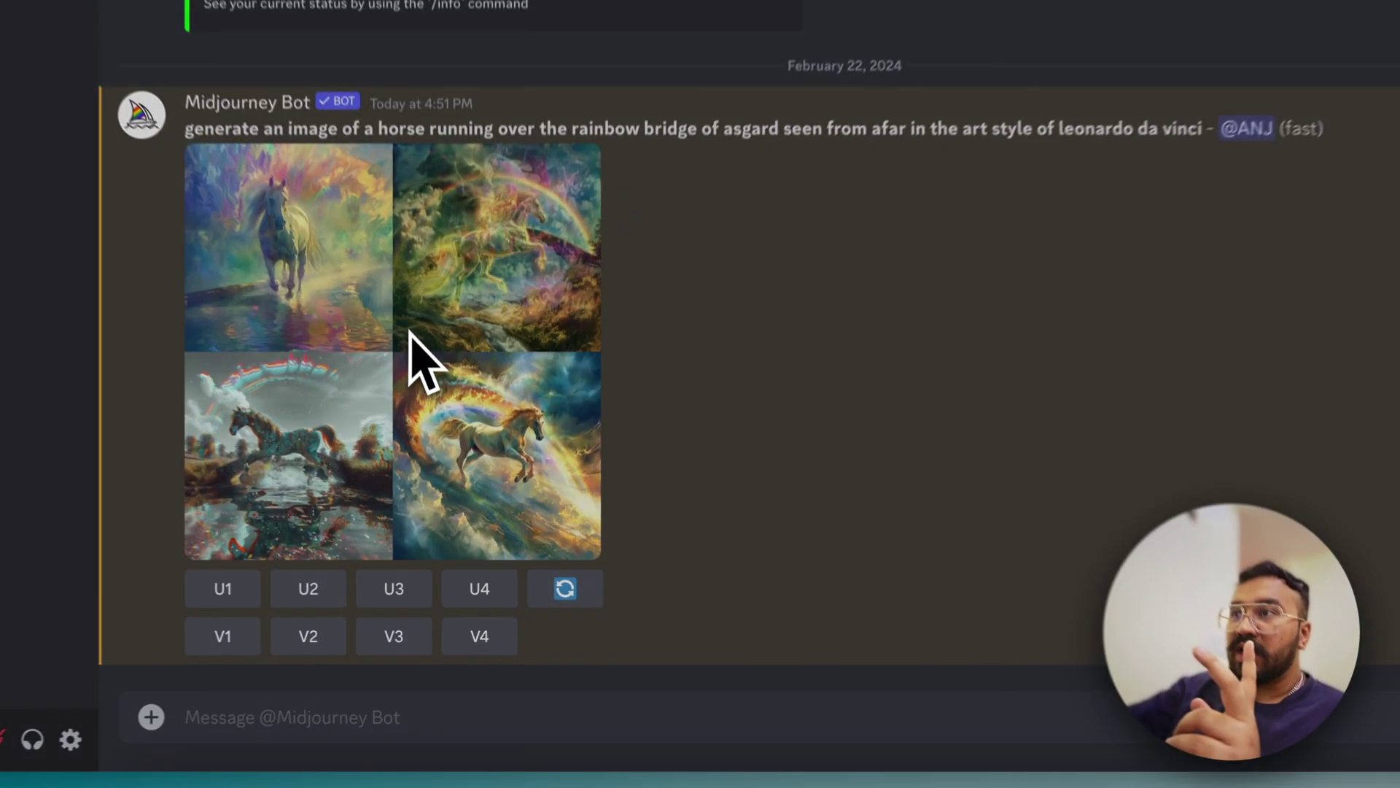
Enlarge the Midjourney Bot's four-image grid for the horse-over-Asgard prompt.
left_click(437, 515)
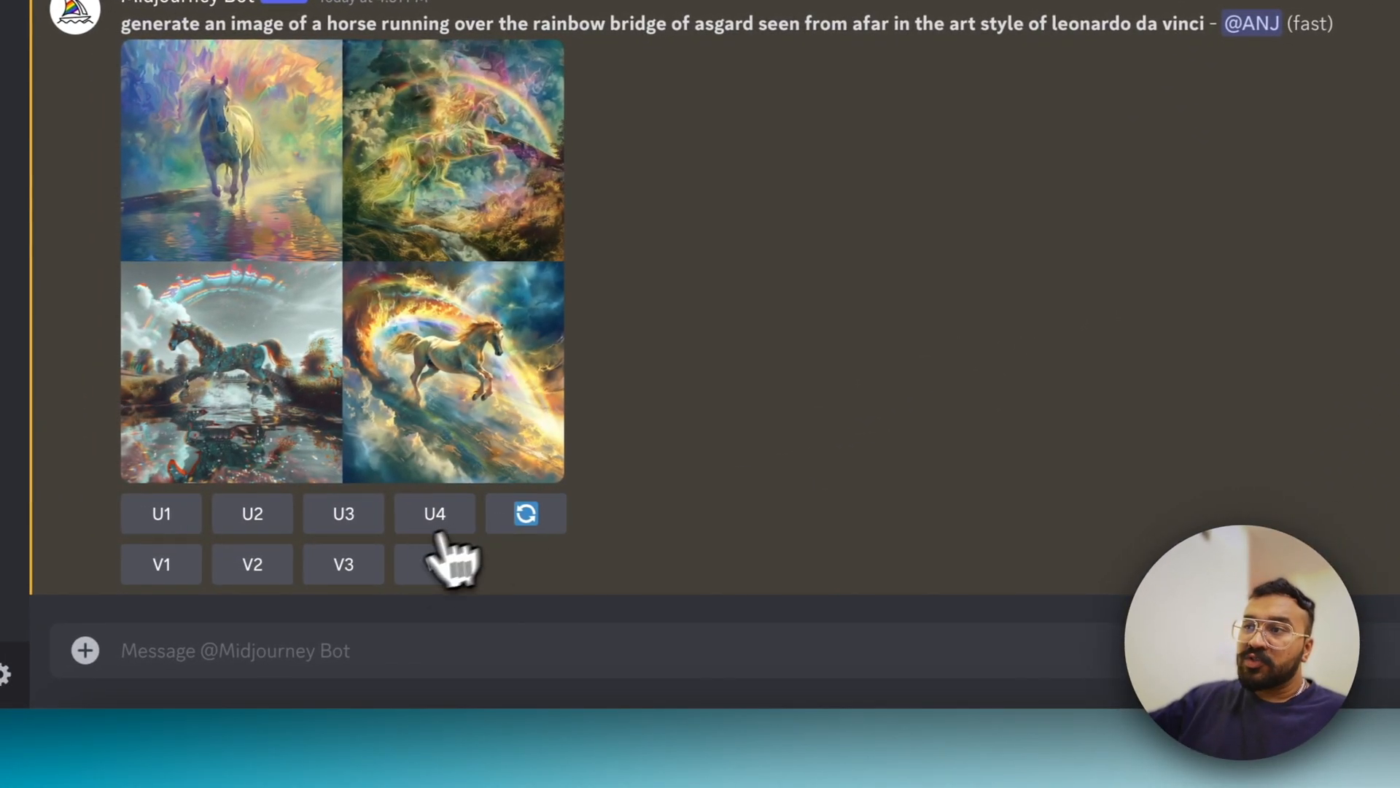
Request strong variations of image 4 from the Midjourney grid via V4.
left_click(437, 561)
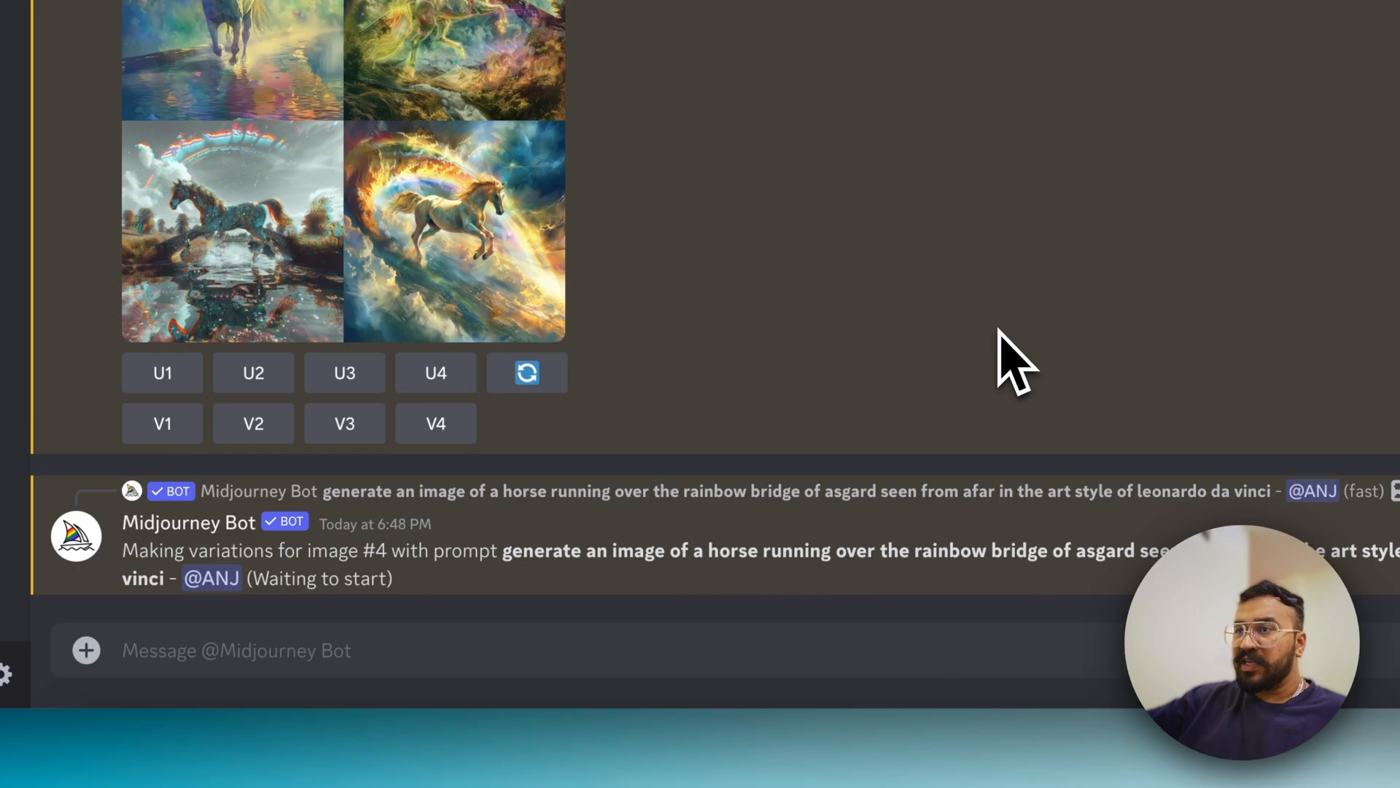